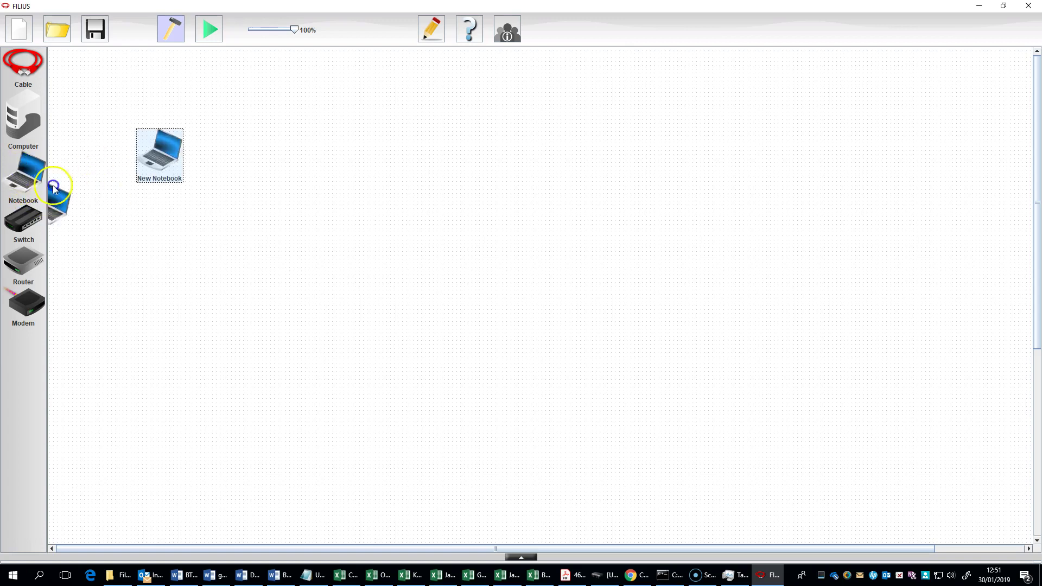
Place the third notebook on the canvas below the other two.
left_click_drag(22, 173, 130, 283)
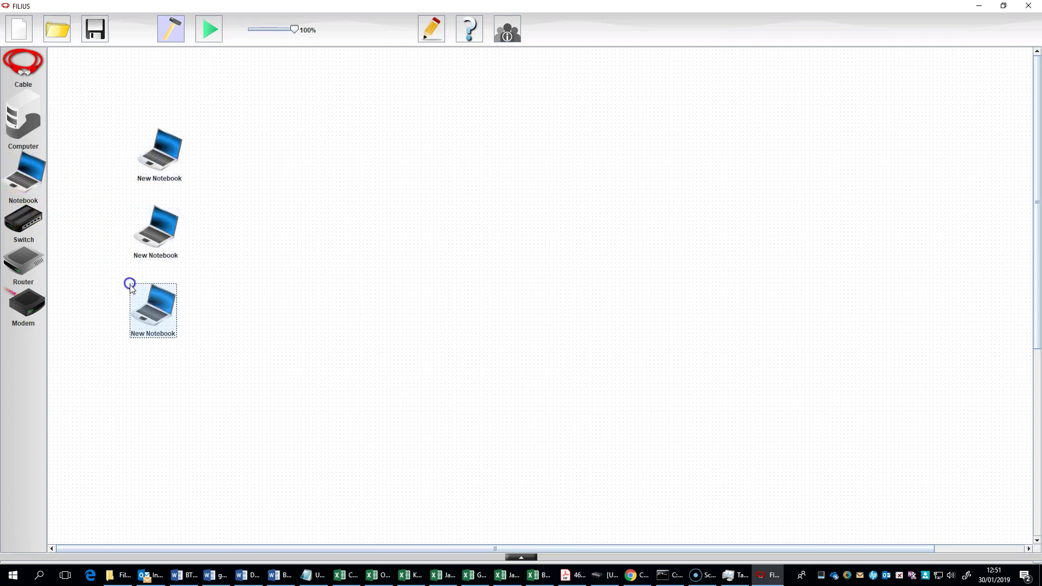
Rename the top notebook to its owner's computer name, then check the other two notebooks.
double_click(157, 157)
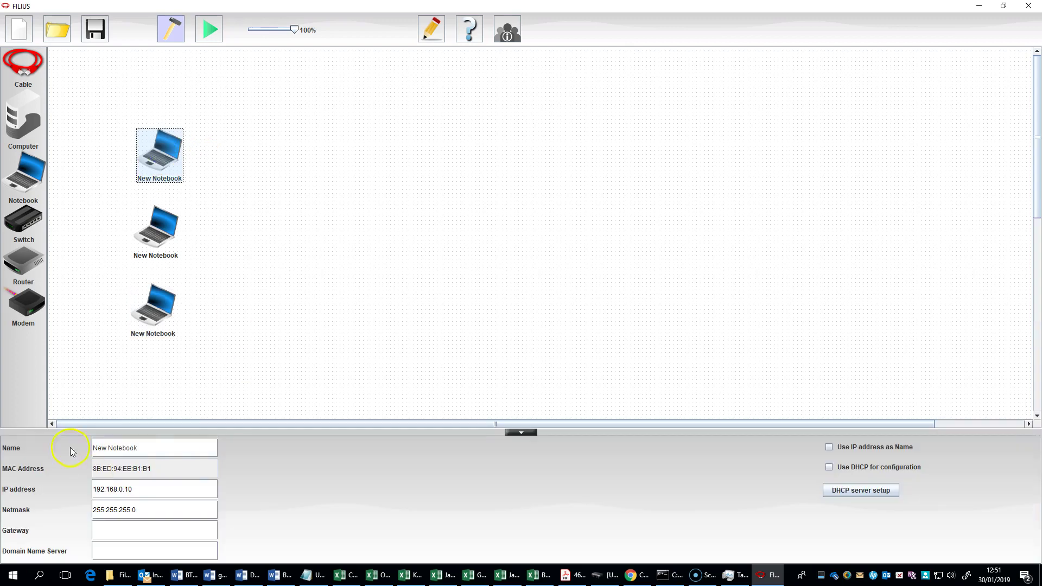
left_click_drag(146, 446, 73, 452)
type("Mr Powell's Computer")
key("Return")
left_click(153, 242)
left_click(147, 299)
left_click(252, 252)
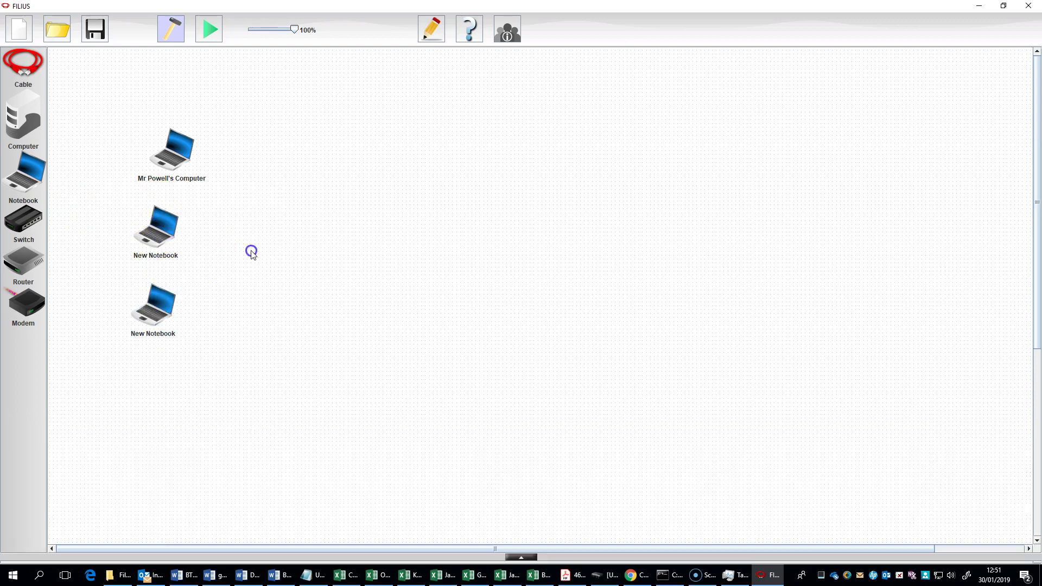
Add a switch, cable all three notebooks to it, and place a computer above-right.
left_click_drag(39, 225, 302, 227)
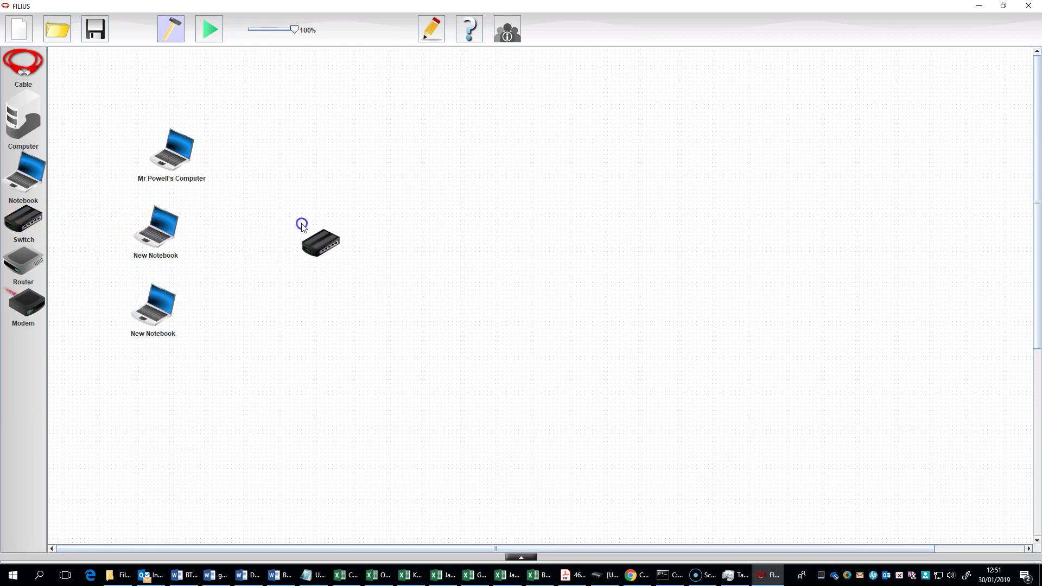
left_click(22, 63)
left_click(163, 144)
left_click(305, 233)
left_click(157, 225)
left_click(329, 241)
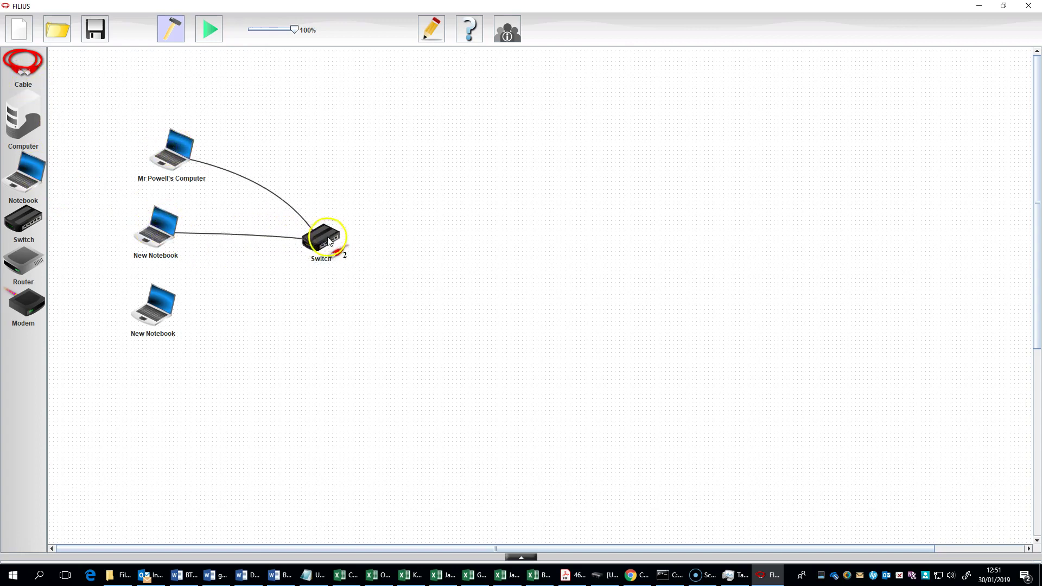
left_click(173, 299)
left_click(325, 239)
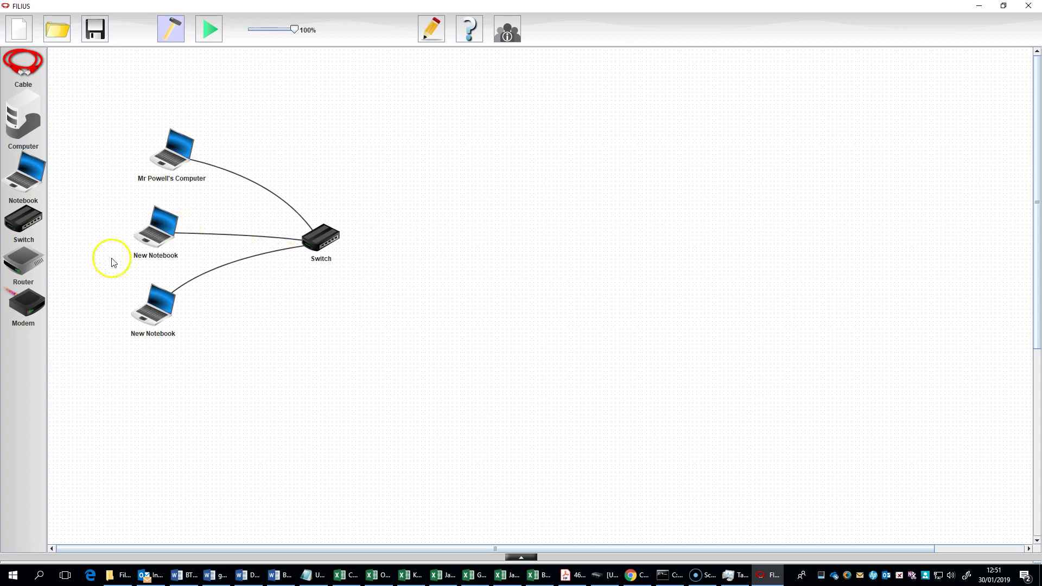
left_click_drag(23, 117, 431, 105)
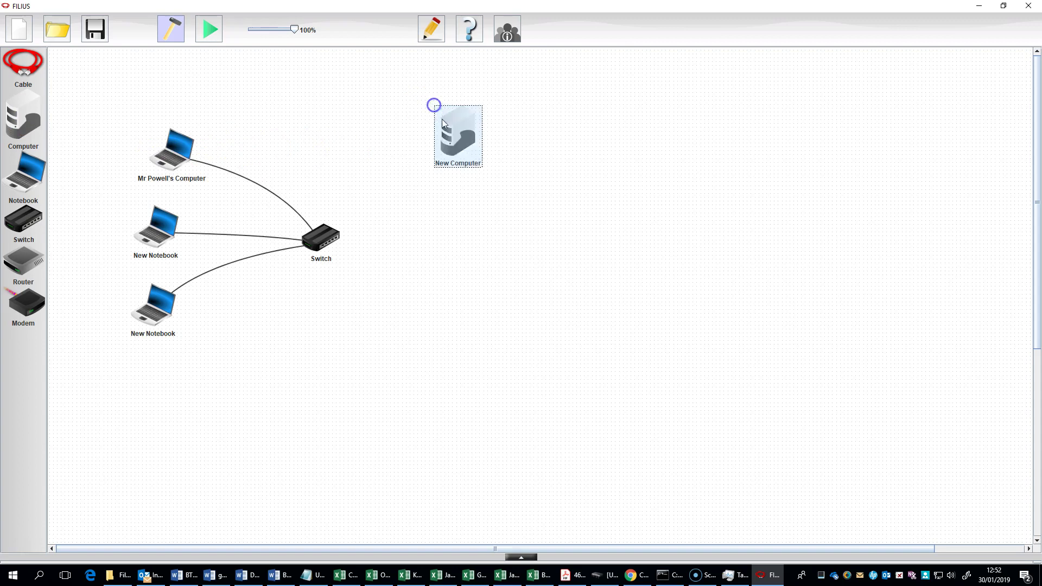
Rename the new computer to 'Server', correcting the mistyped 'Servers'.
double_click(461, 156)
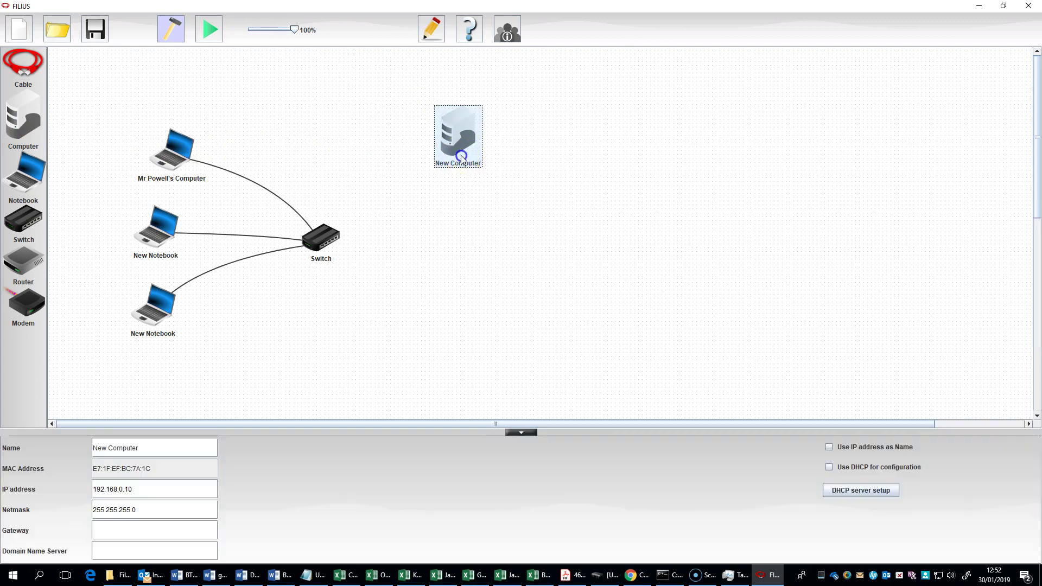
left_click_drag(165, 449, 49, 453)
type("Servers")
key("Return")
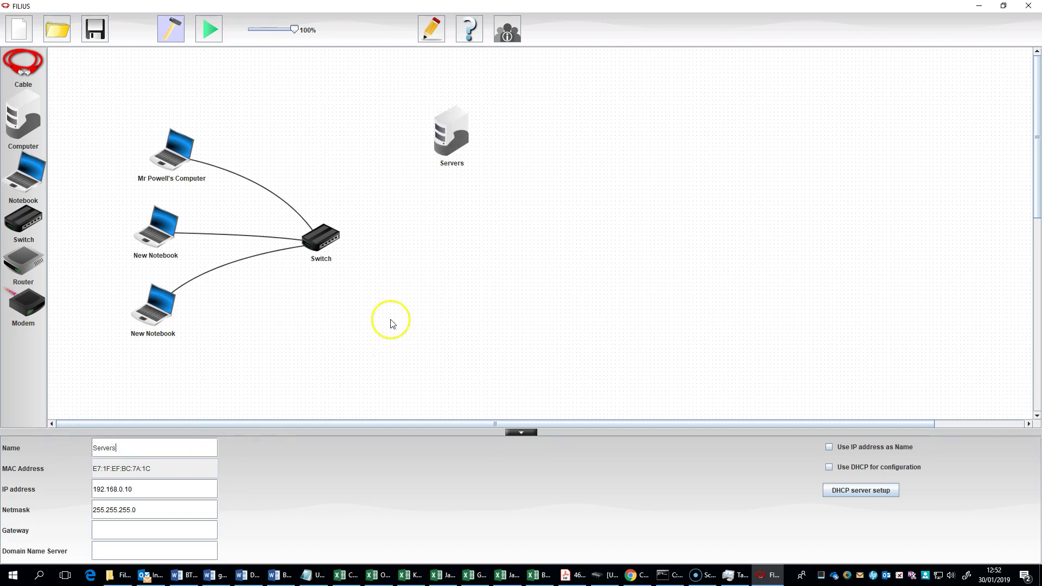
left_click(140, 446)
key("BackSpace")
key("Return")
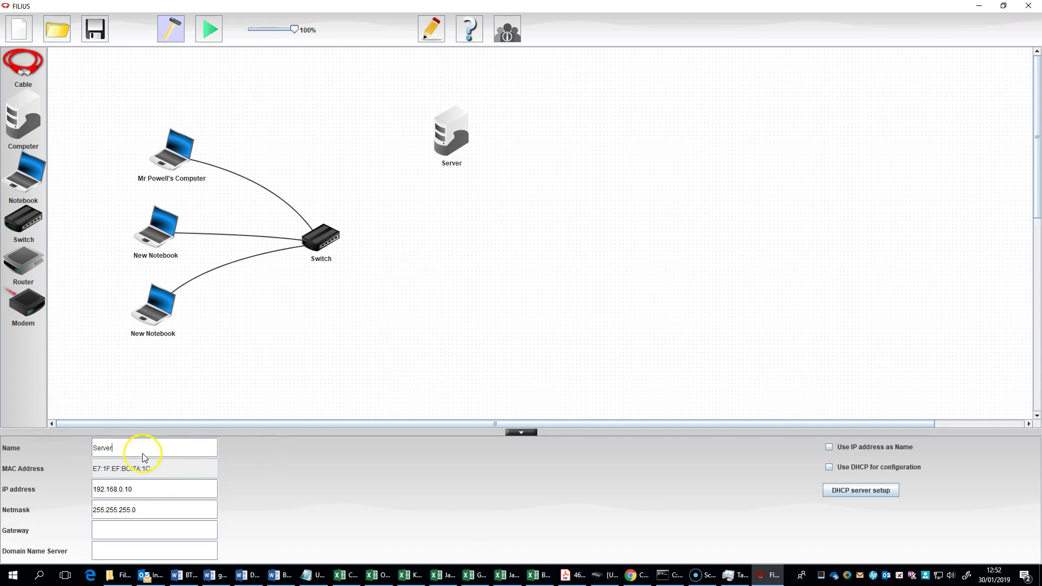
left_click(349, 322)
Cable the switch to the Server and start the network simulation.
left_click(23, 63)
left_click(321, 238)
left_click(448, 132)
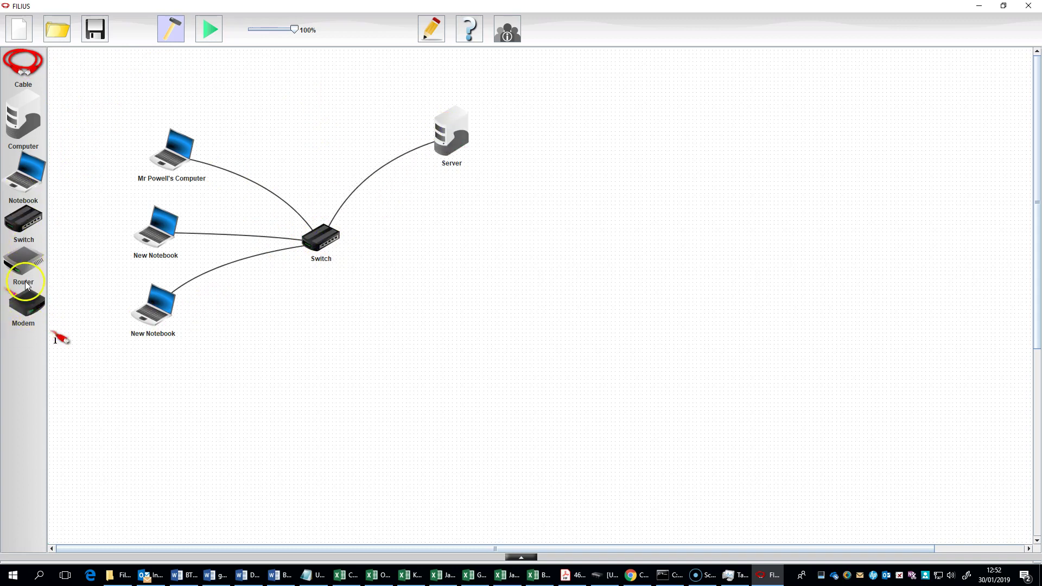
left_click(158, 267)
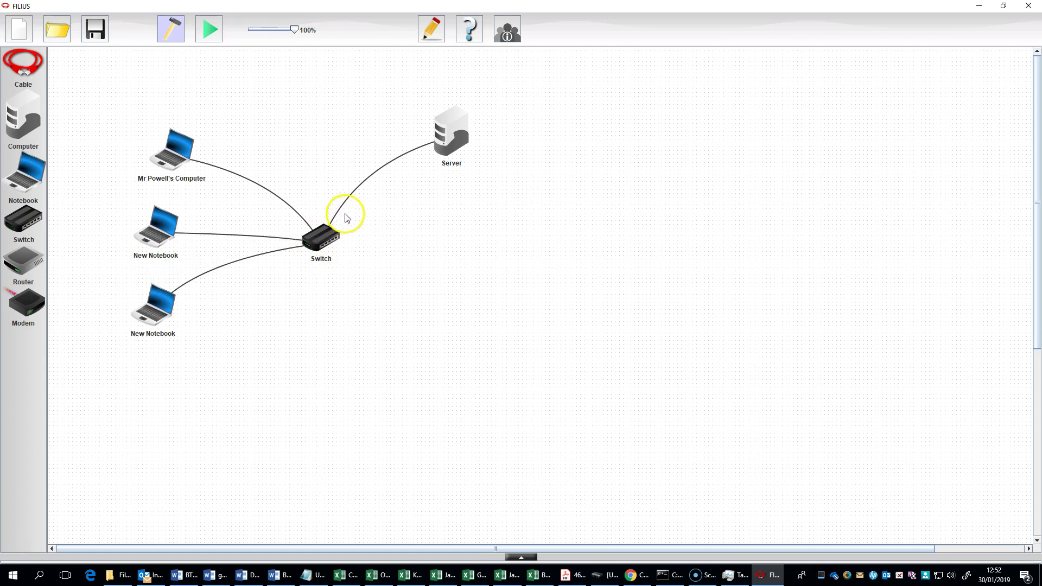
left_click(209, 29)
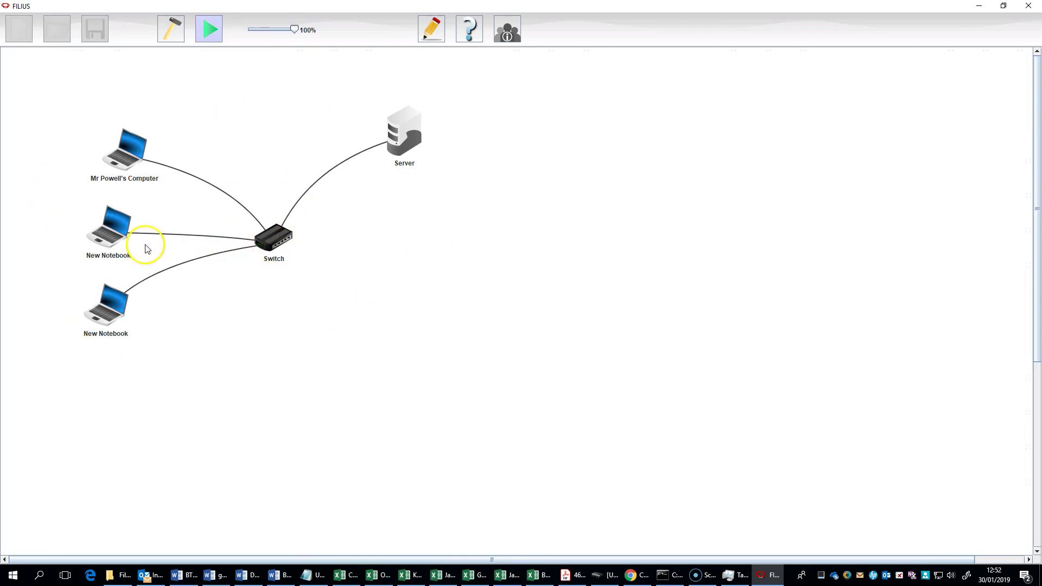
Install Command Line on the middle notebook, view its commands, then close its desktop.
left_click(114, 315)
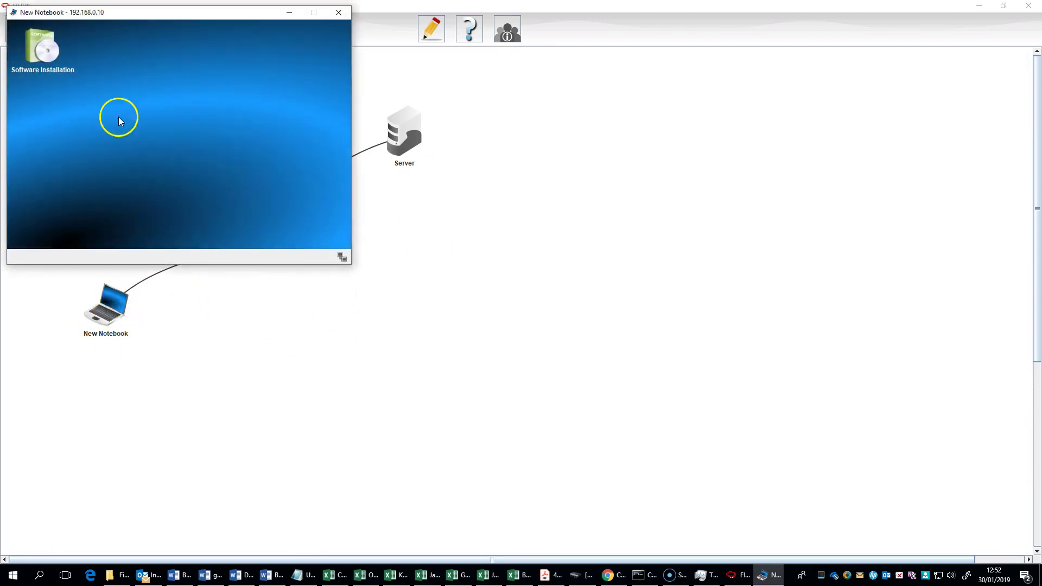
left_click(33, 43)
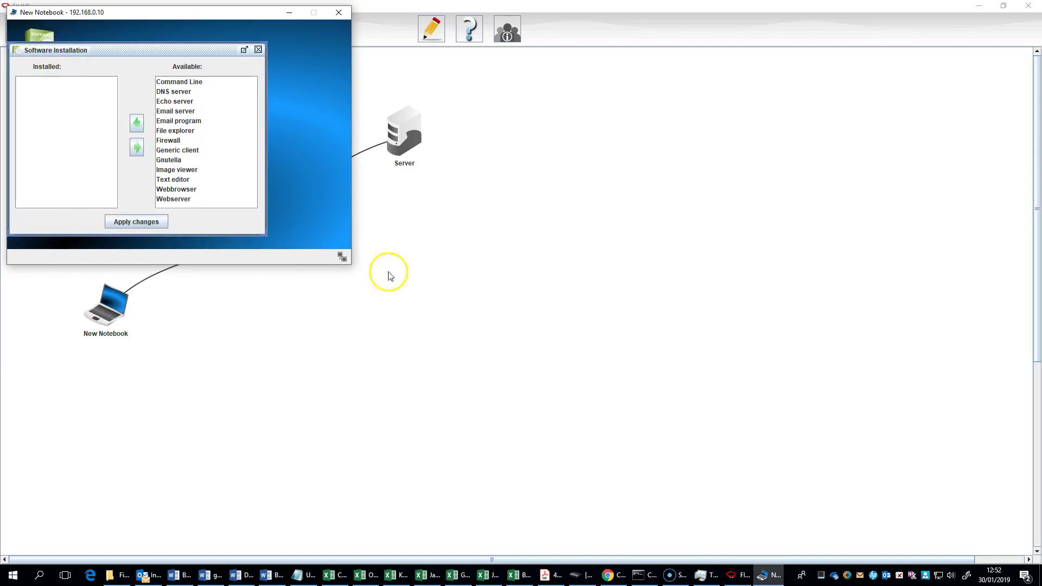
left_click(187, 82)
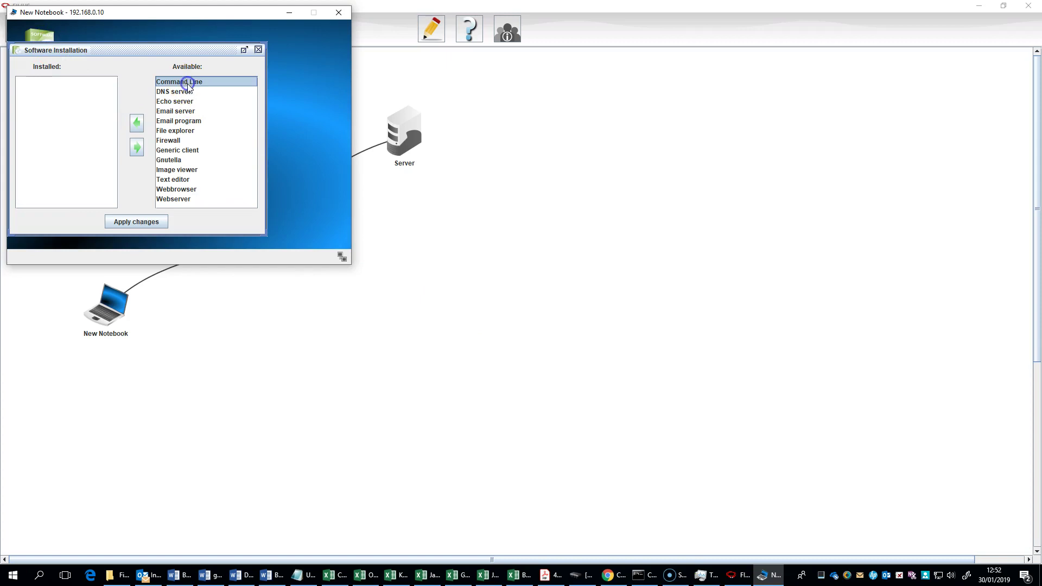
left_click(138, 123)
left_click(137, 221)
left_click(112, 55)
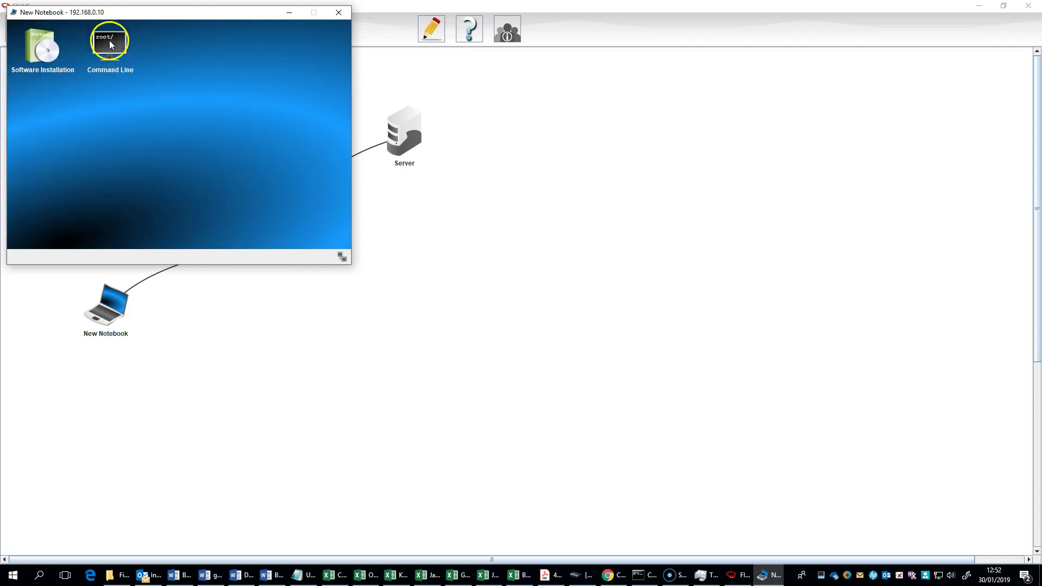
left_click_drag(136, 12, 675, 96)
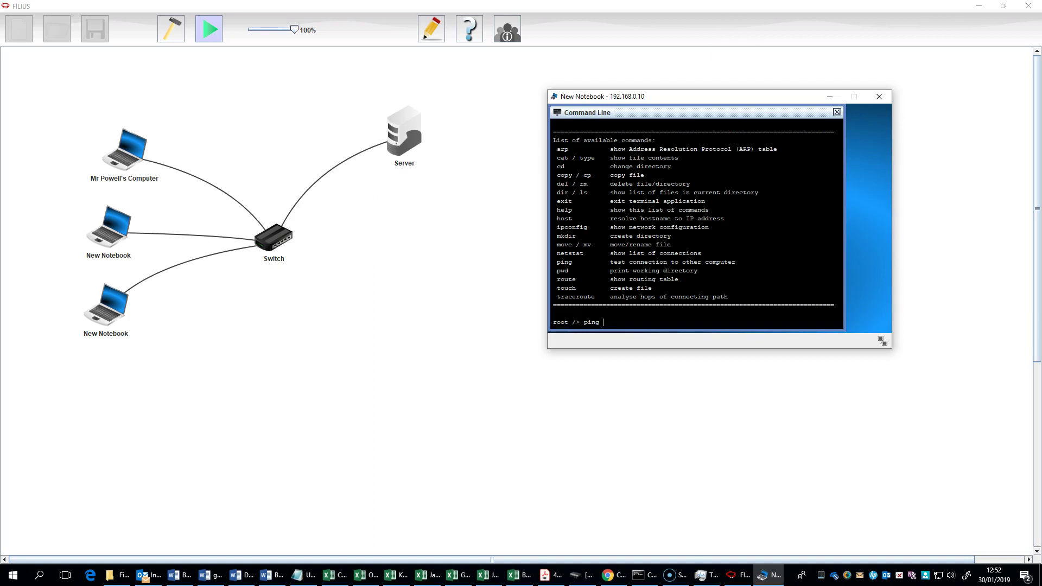
left_click(887, 98)
Return to design mode and inspect the top notebook's IP address and netmask.
left_click(173, 31)
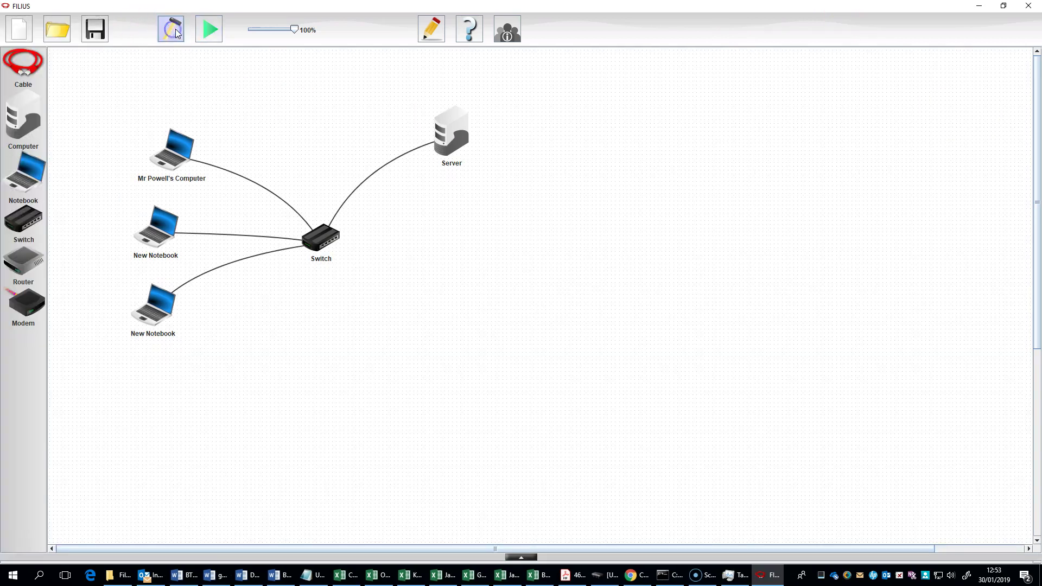
left_click(176, 165)
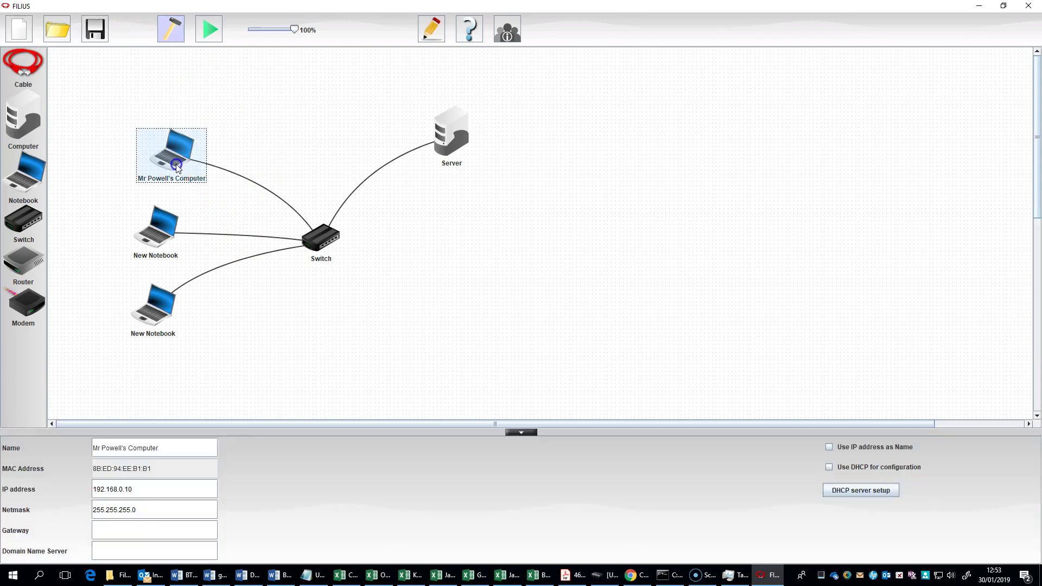
left_click(163, 507)
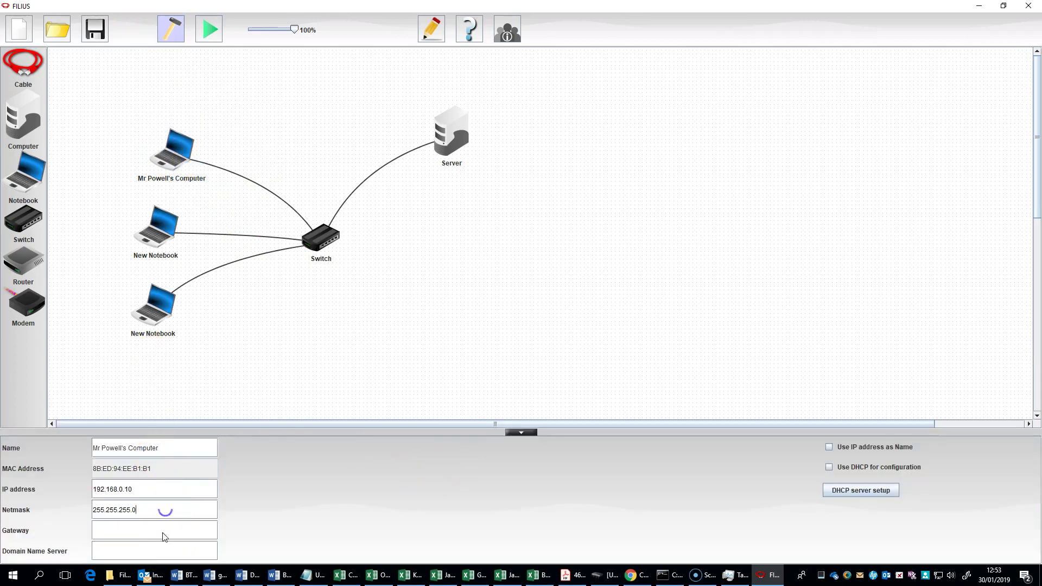
left_click(145, 550)
left_click_drag(92, 489, 148, 493)
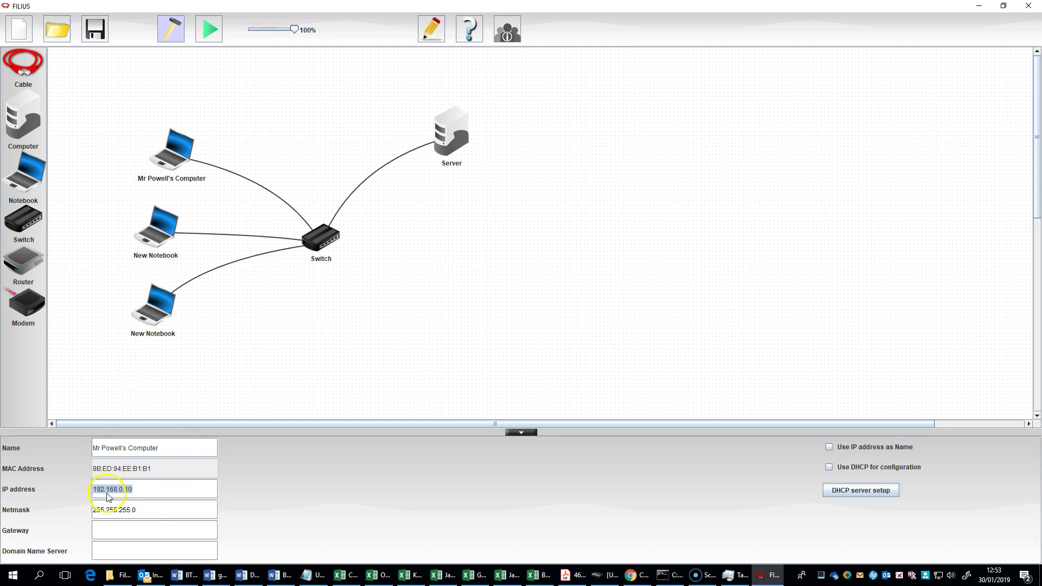
left_click(176, 492)
Compare each device's settings and change the top notebook's IP address to 192.168.0.100.
left_click(163, 229)
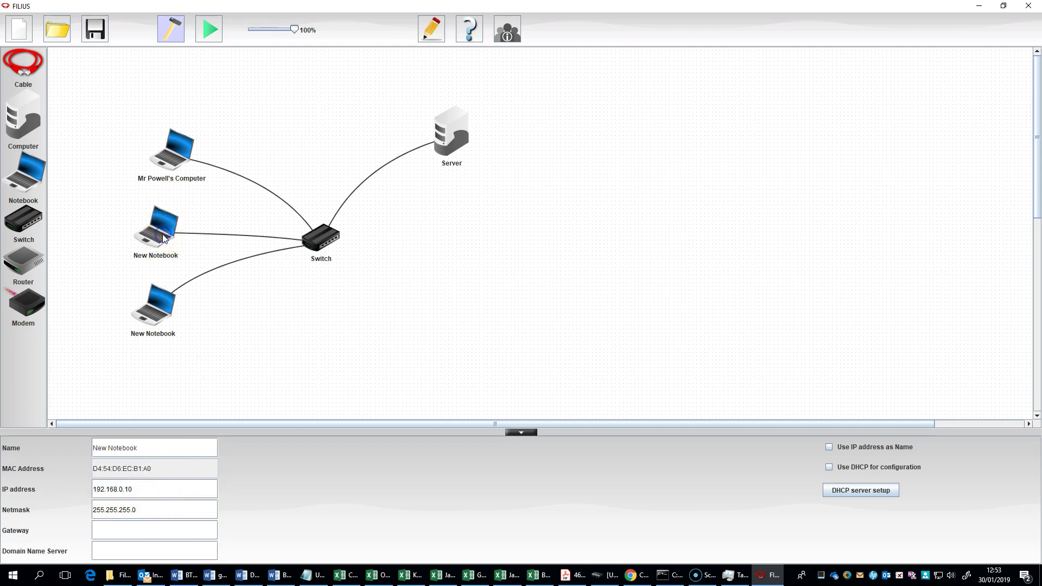
left_click(163, 317)
left_click_drag(452, 136, 454, 132)
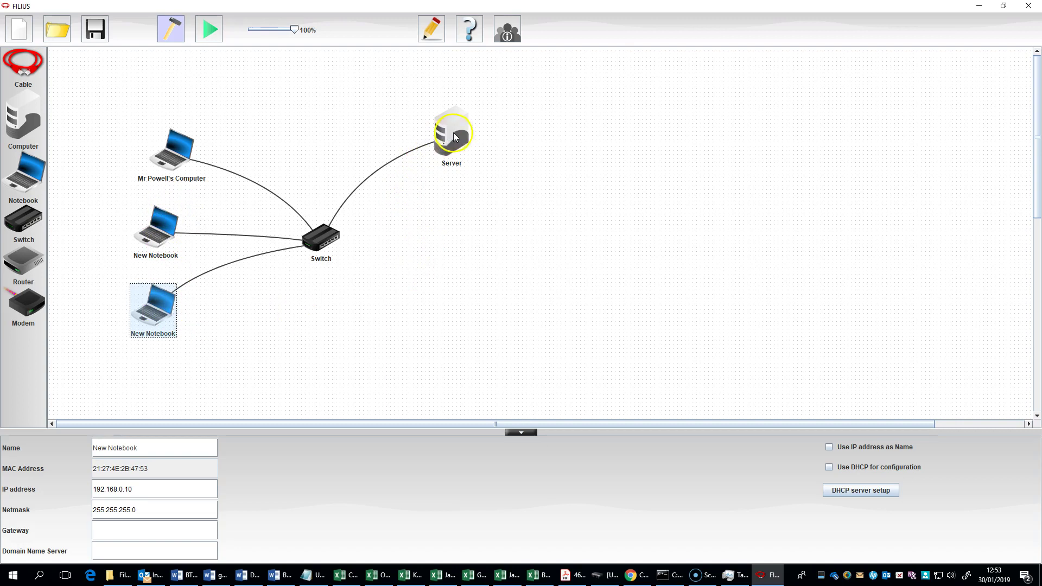
left_click(152, 145)
left_click(163, 224)
left_click(168, 301)
left_click(453, 128)
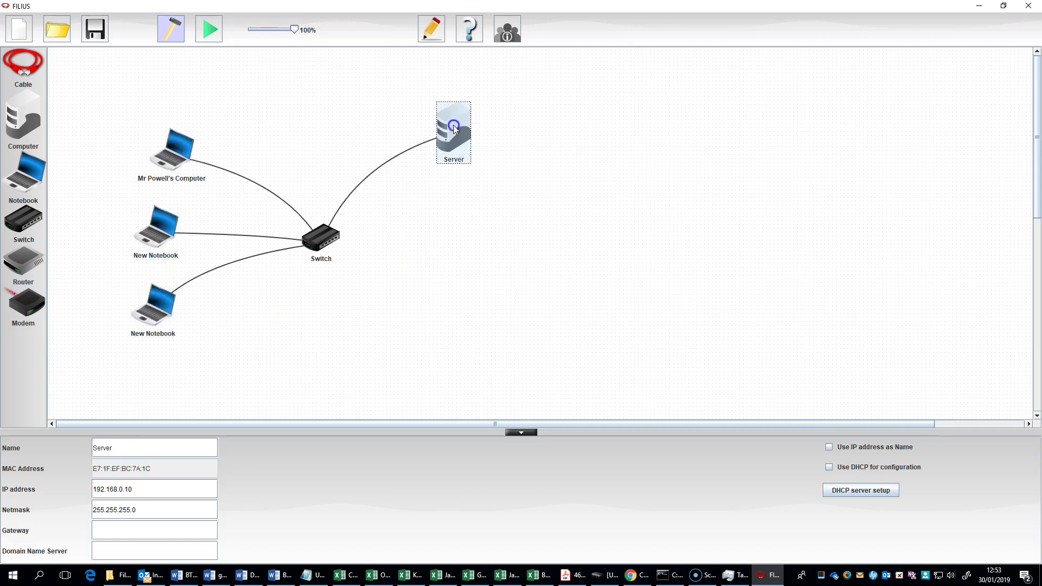
left_click(164, 166)
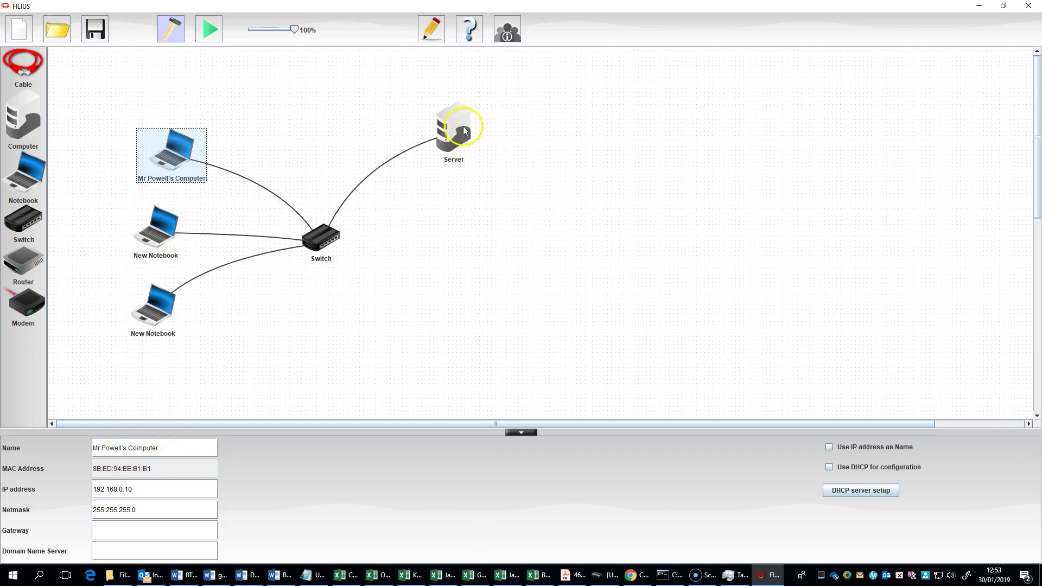
left_click(458, 128)
left_click(143, 490)
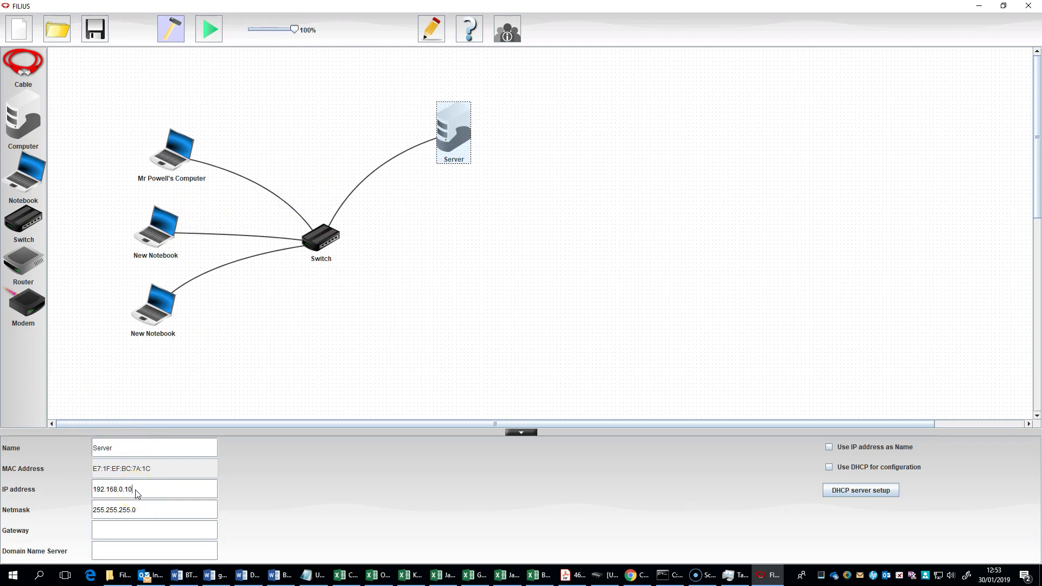
left_click(180, 157)
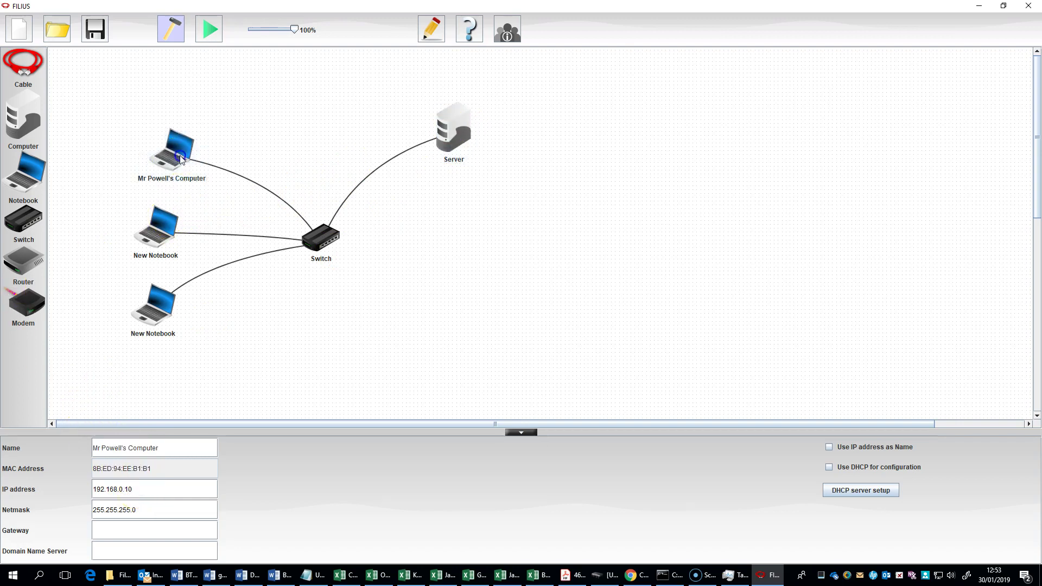
left_click(140, 488)
Set the middle notebook's IP to 192.168.0.11 and the bottom one's to 192.168.0.12.
left_click(170, 238)
left_click(167, 365)
left_click(155, 233)
left_click_drag(156, 233, 155, 231)
left_click(146, 490)
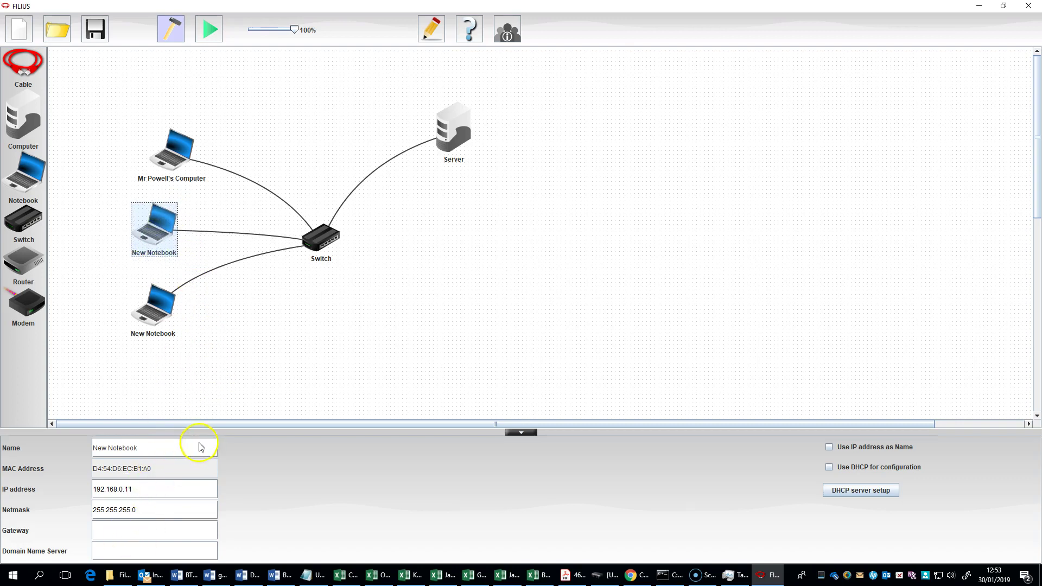
left_click(157, 313)
left_click(139, 494)
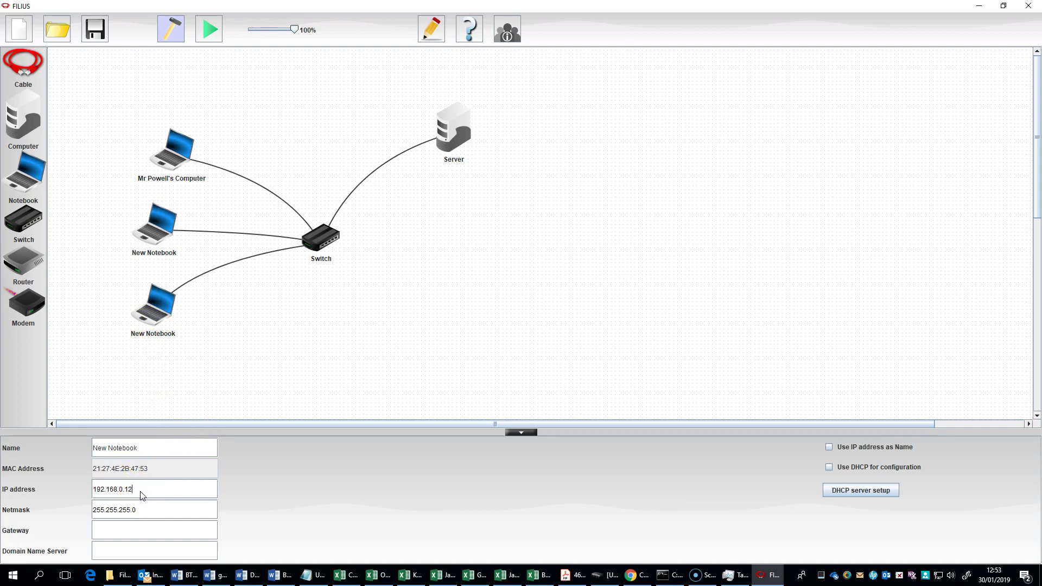
left_click(393, 291)
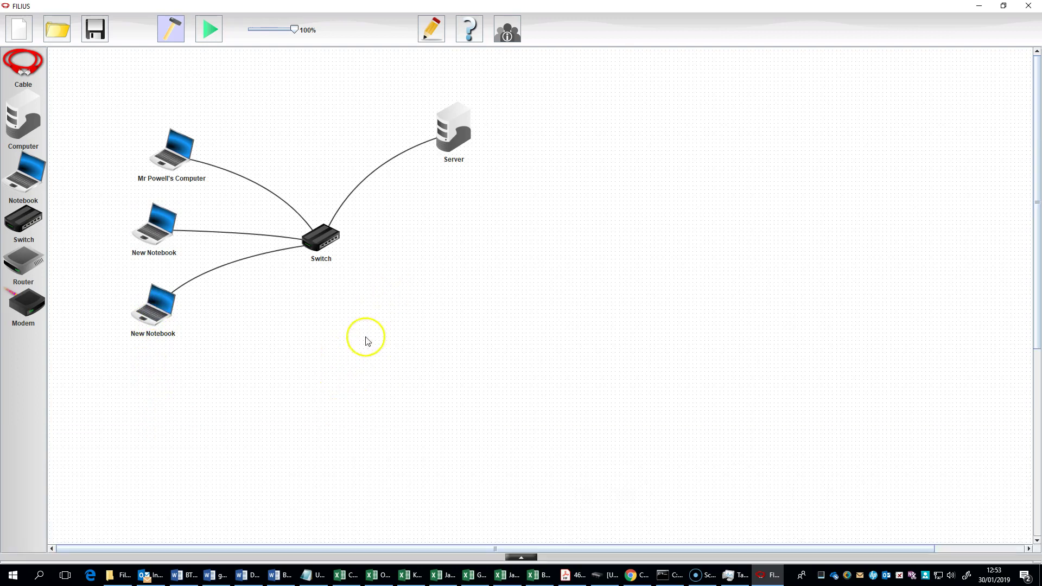
Start the simulation, then install and open Command Line on the top notebook.
left_click(207, 31)
left_click(125, 148)
left_click_drag(166, 15, 323, 306)
double_click(204, 339)
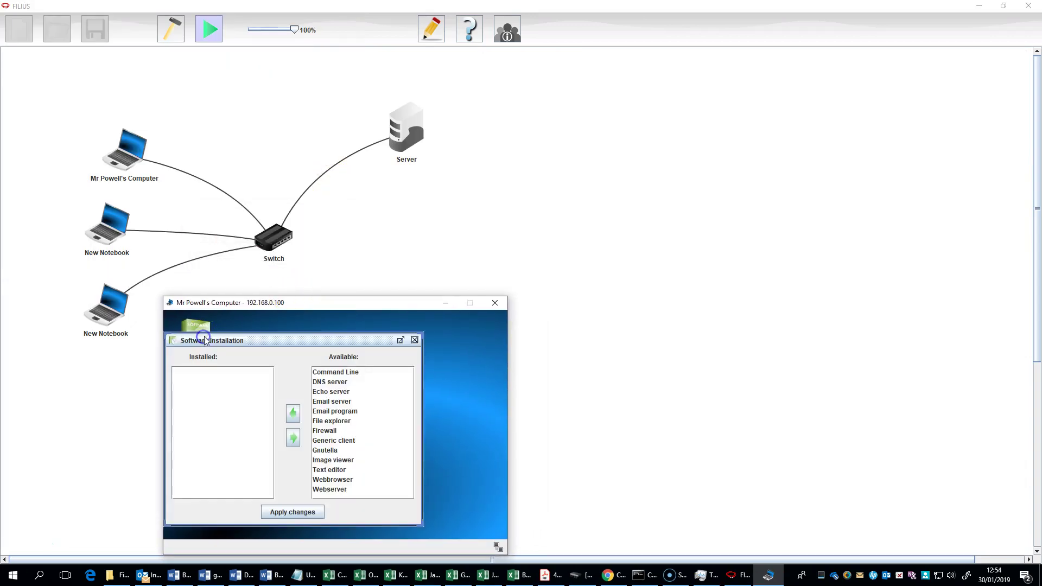
left_click(358, 372)
left_click(293, 413)
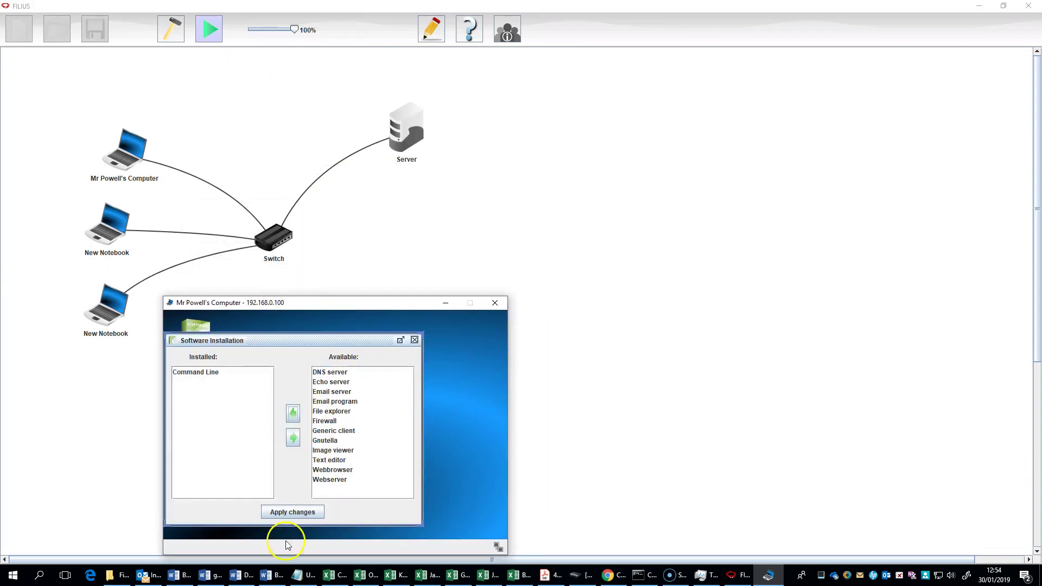
left_click(293, 511)
double_click(259, 331)
left_click(337, 454)
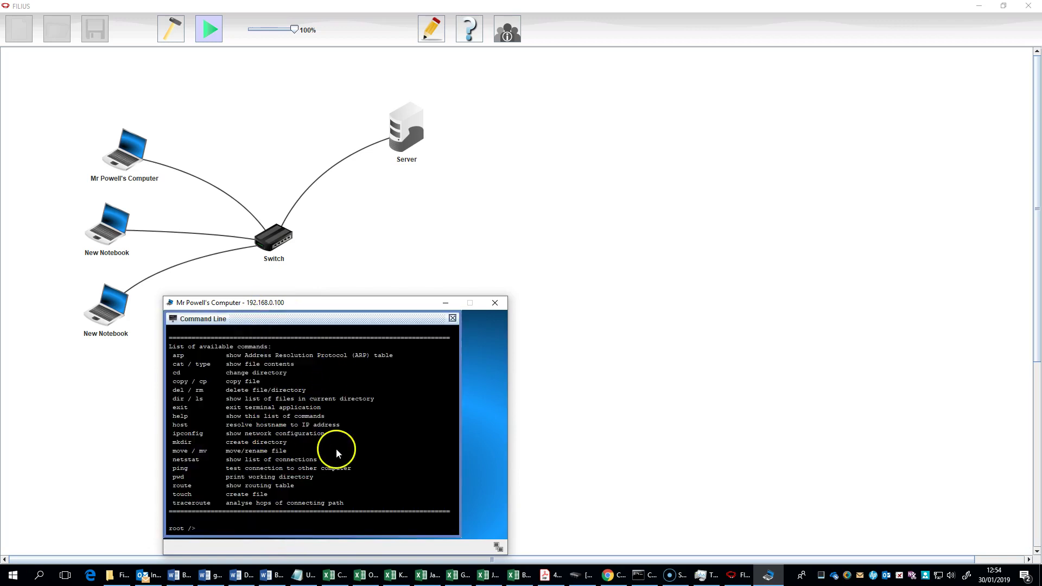
Ping the Server at 192.168.0.10 from the terminal.
type("ping 192.168.0.10")
key("Return")
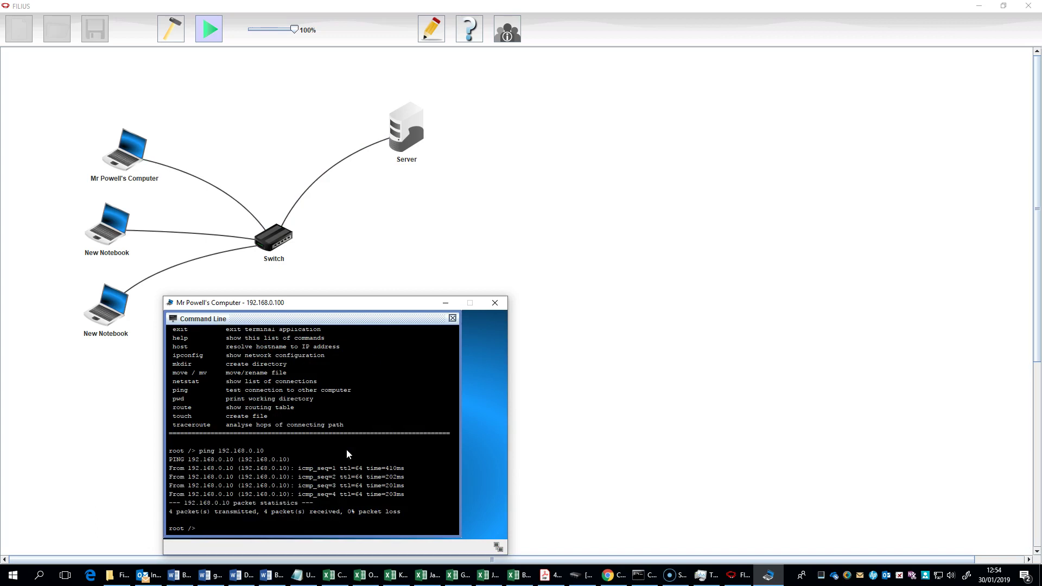
Run help, then ipconfig to show IP 192.168.0.100 and netmask 255.255.255.0.
type("help")
key("Return")
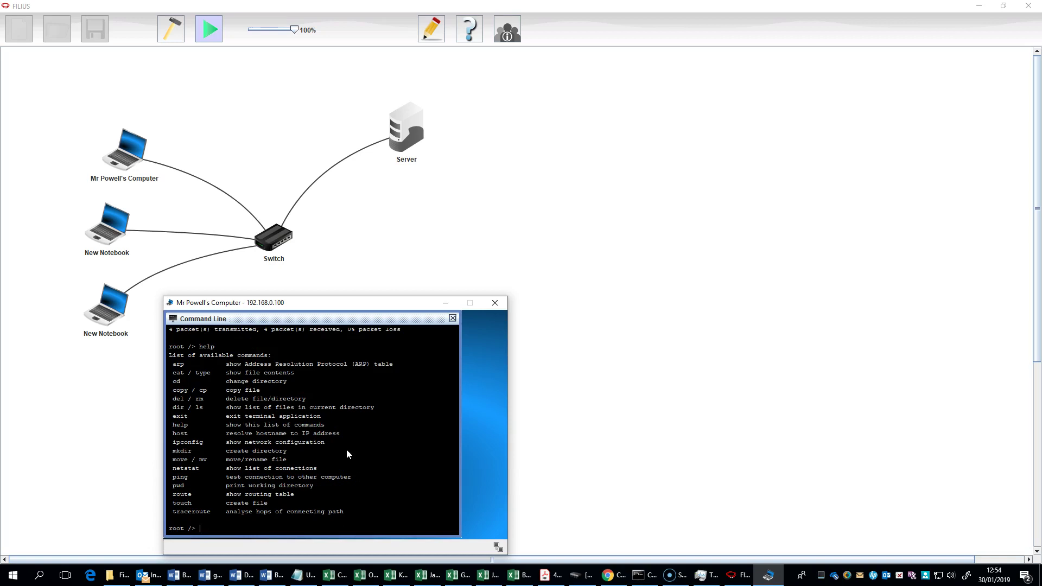
type("ipconfig")
key("BackSpace")
key("BackSpace")
key("BackSpace")
key("BackSpace")
key("BackSpace")
key("BackSpace")
key("BackSpace")
key("BackSpace")
type("ipconfig")
key("Return")
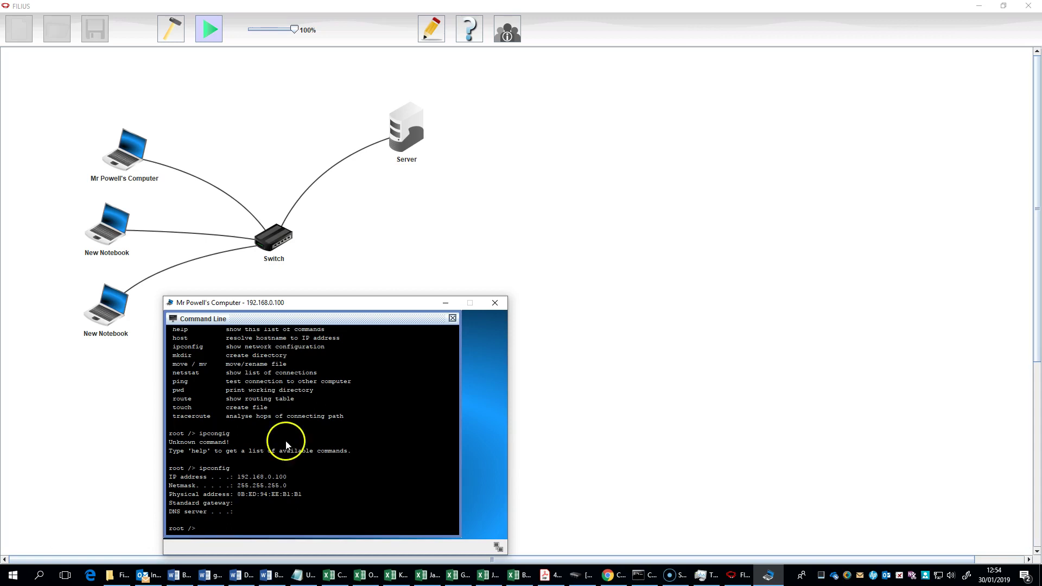
Close the terminal, then install and open the Echo server on the Server, port 55555.
left_click(453, 319)
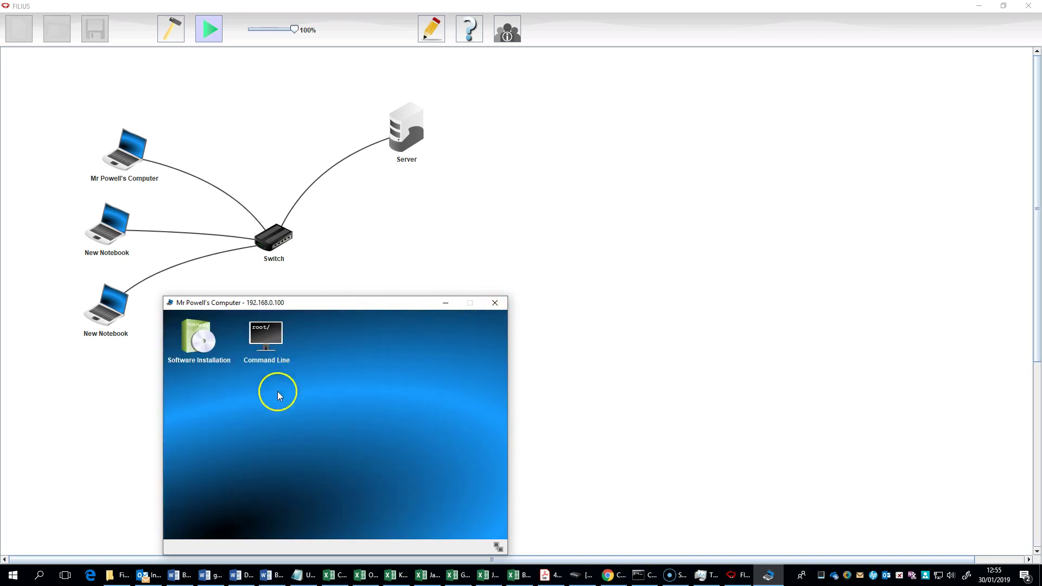
left_click(408, 140)
left_click_drag(152, 277, 757, 240)
left_click(656, 269)
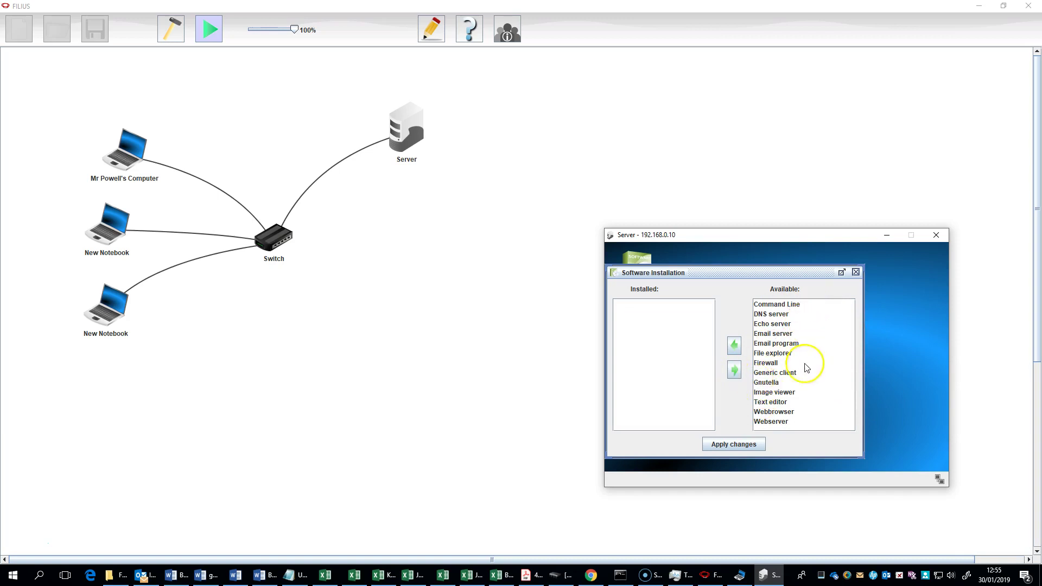
left_click(772, 324)
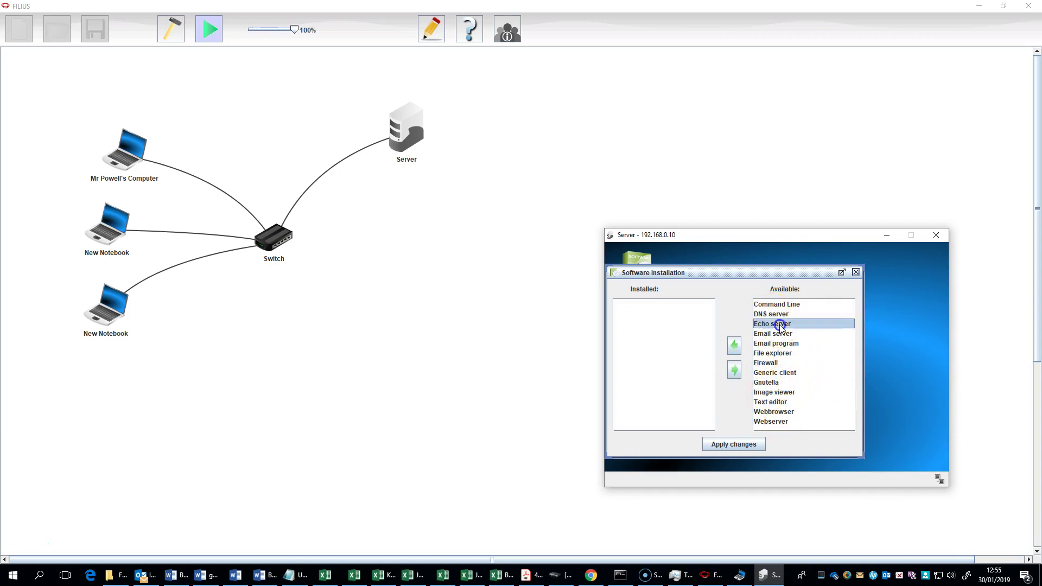
left_click(734, 345)
left_click(723, 444)
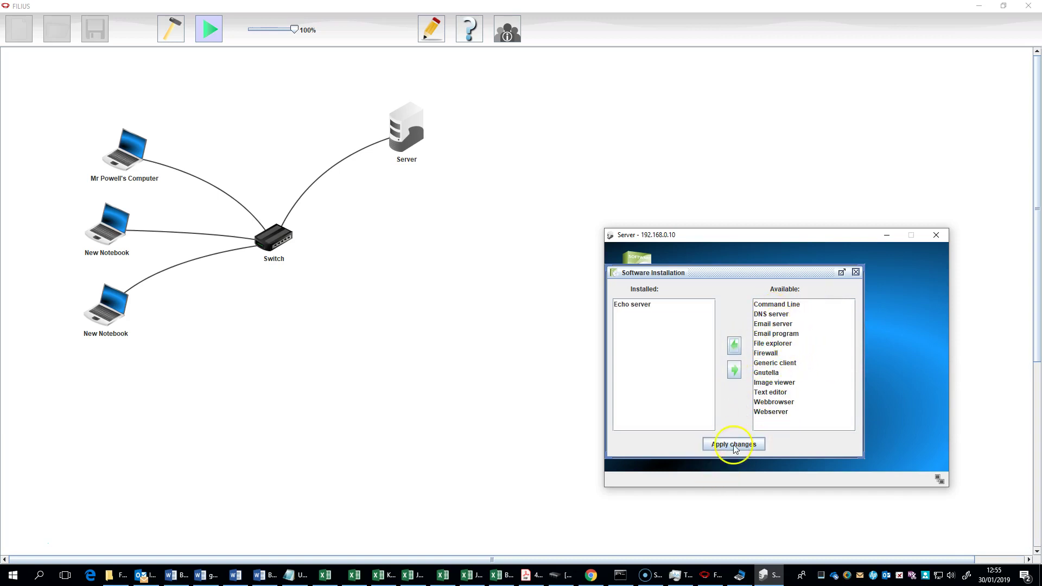
double_click(705, 266)
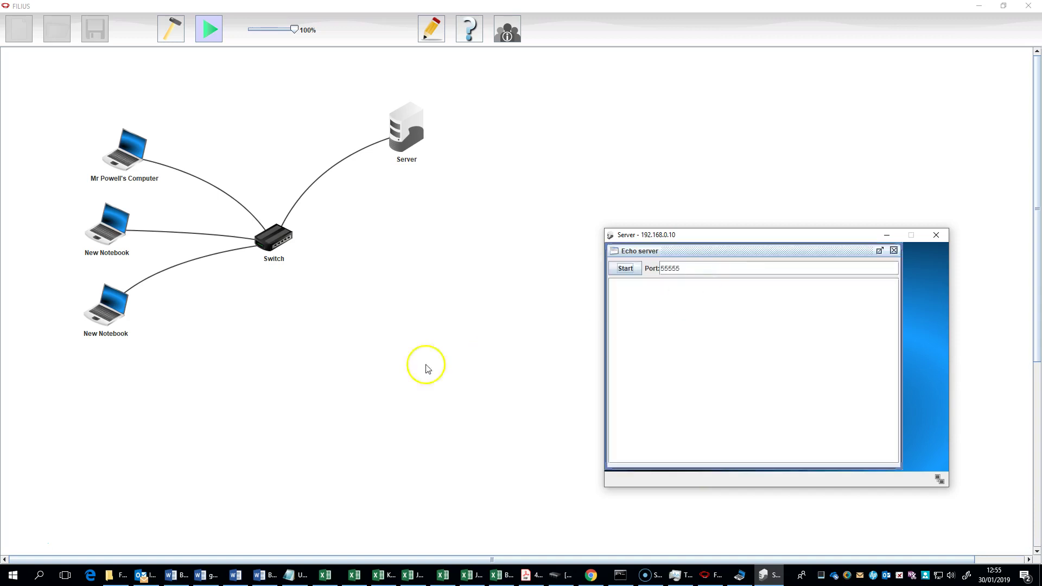
left_click(134, 159)
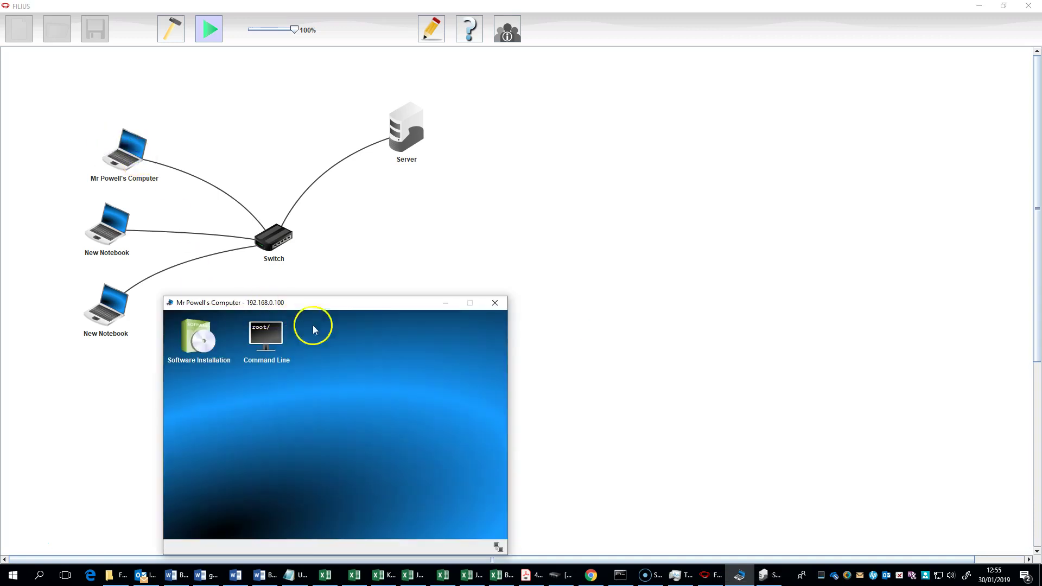
Install Generic client on the top notebook and open it beside the Echo server.
left_click(768, 576)
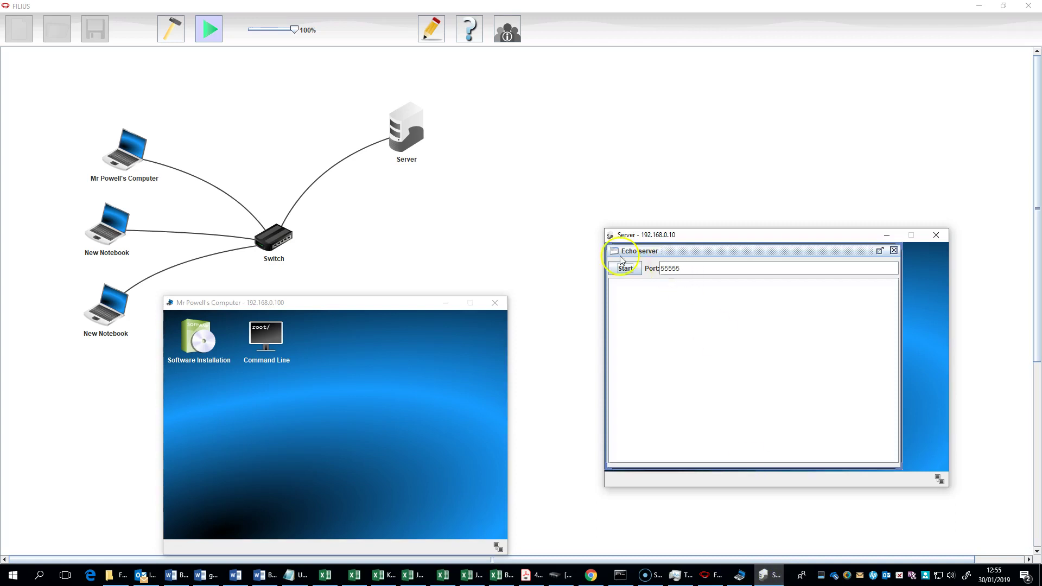
left_click_drag(319, 303, 253, 253)
left_click(131, 292)
left_click(130, 292)
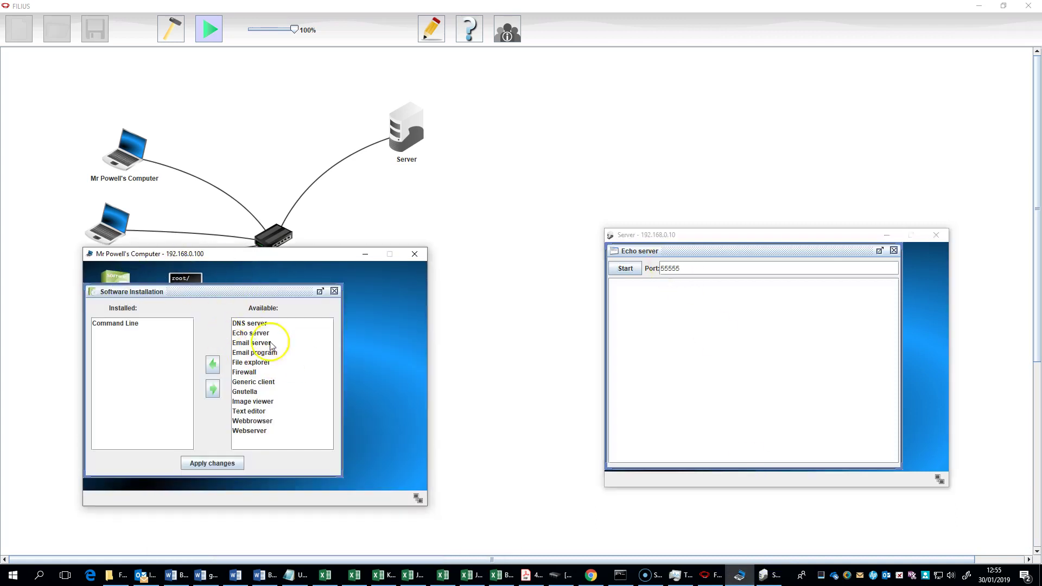
left_click(255, 382)
left_click(212, 364)
left_click(212, 463)
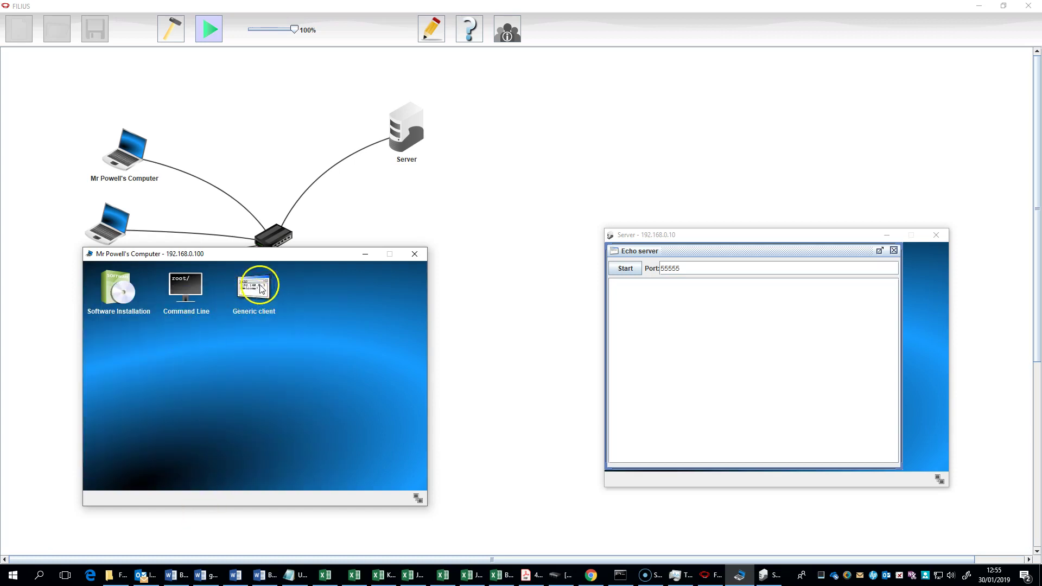
left_click(261, 290)
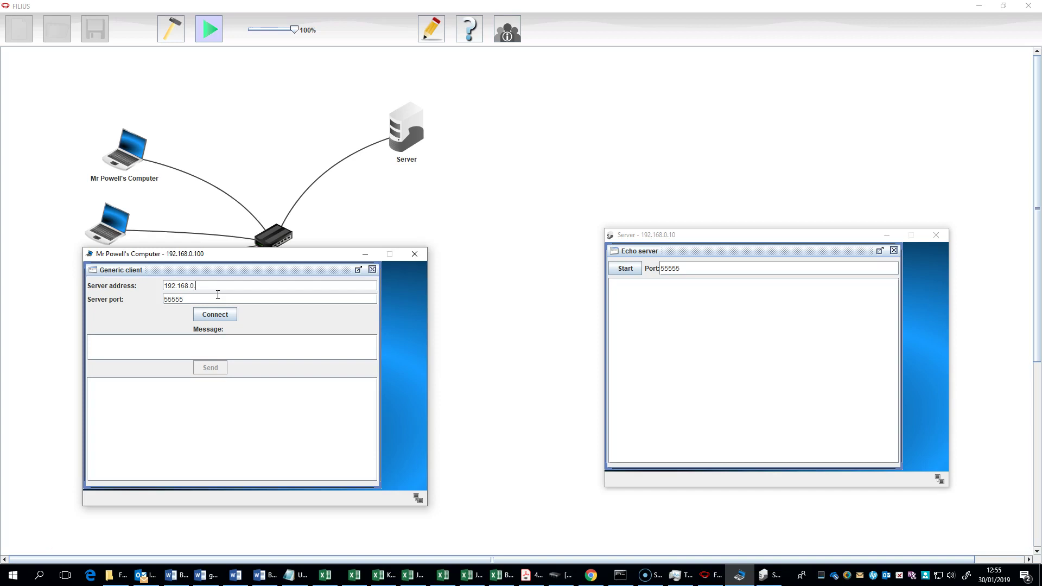
Start the Echo server on port 55555 and connect the Generic client to 192.168.0.10.
left_click(224, 316)
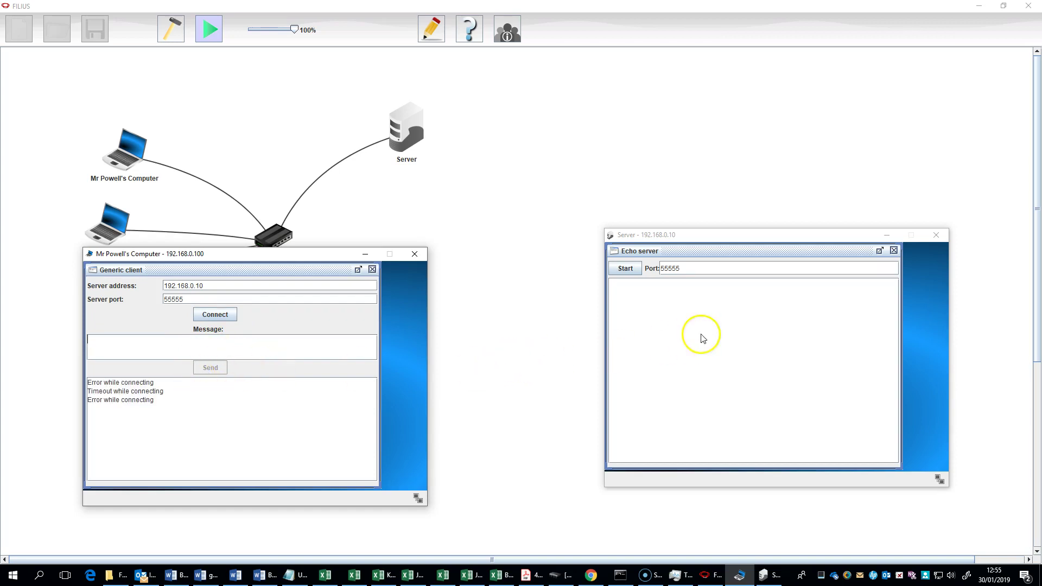
left_click(627, 269)
left_click(215, 315)
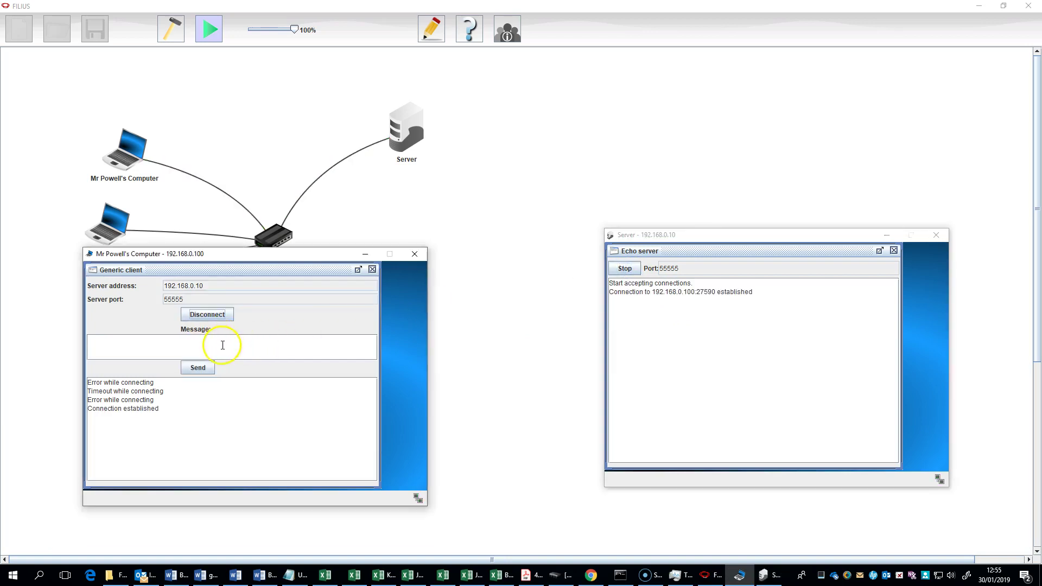
Send the message 'hello' from the Generic client and view the echo in the Server window.
left_click(117, 340)
type("hello")
left_click(197, 368)
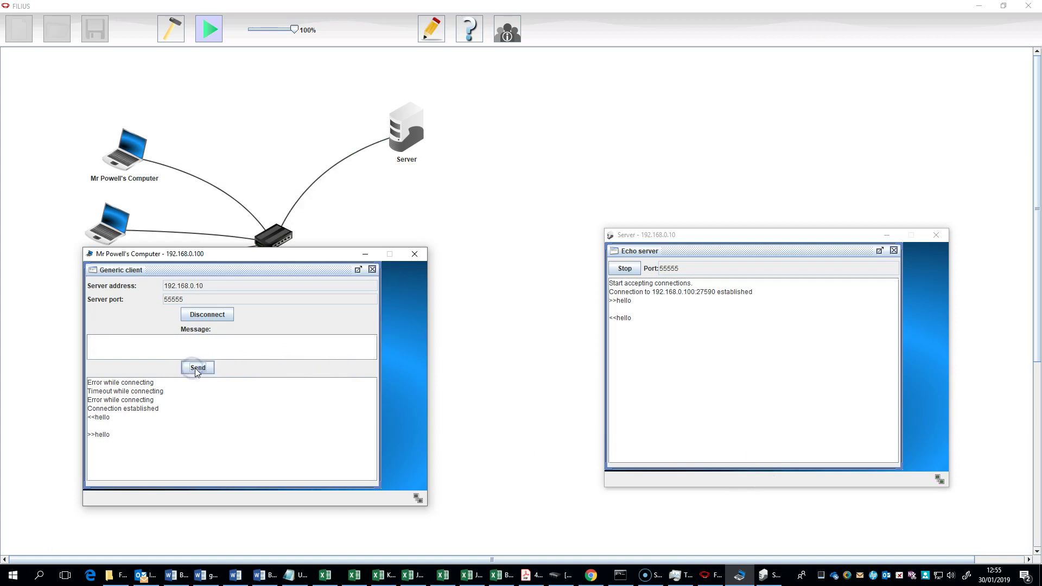
left_click(661, 351)
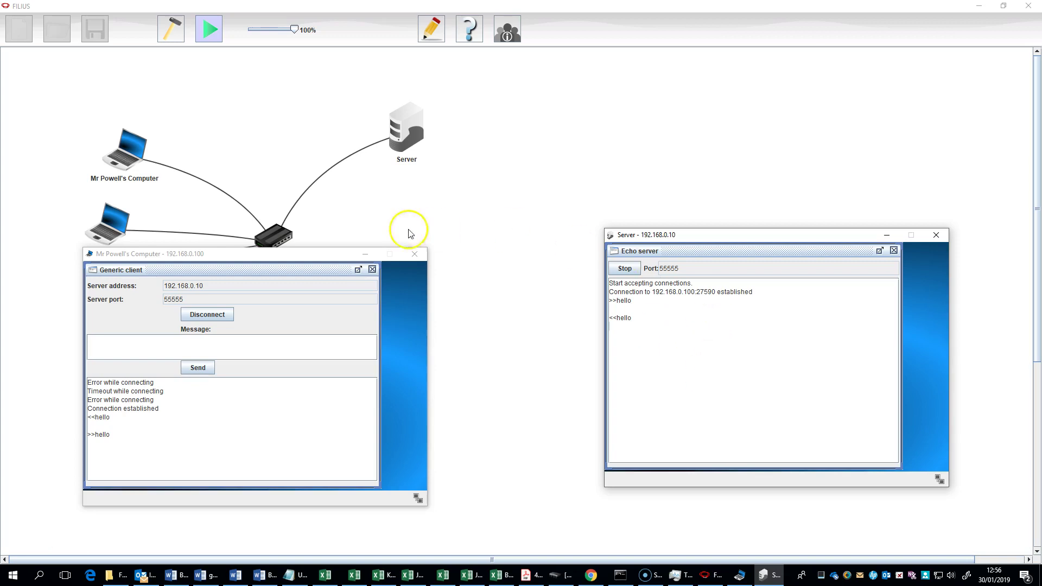
Close the Generic client, the client computer's window and the Server window.
left_click(372, 270)
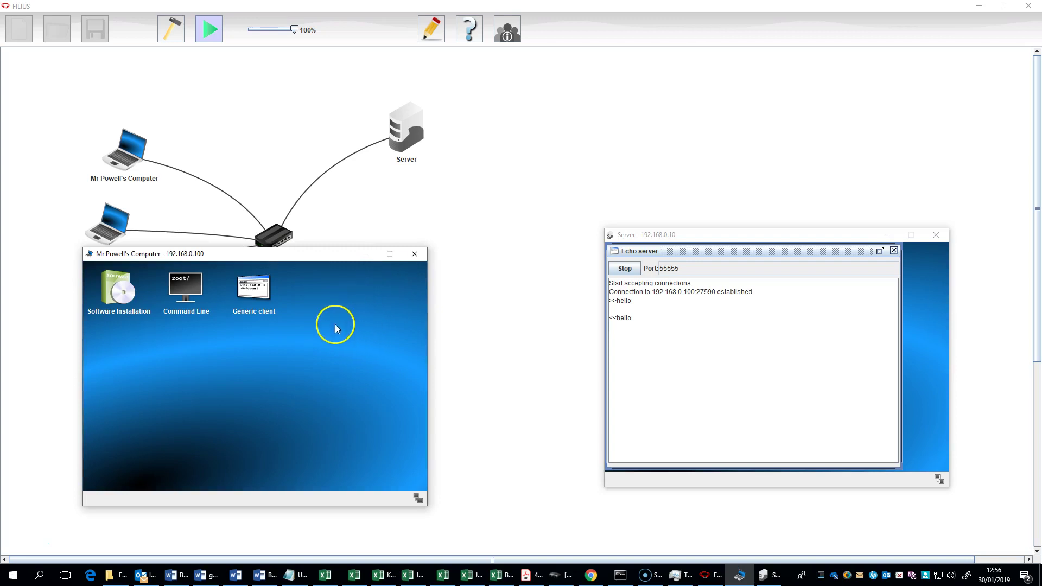
left_click(416, 255)
left_click(937, 237)
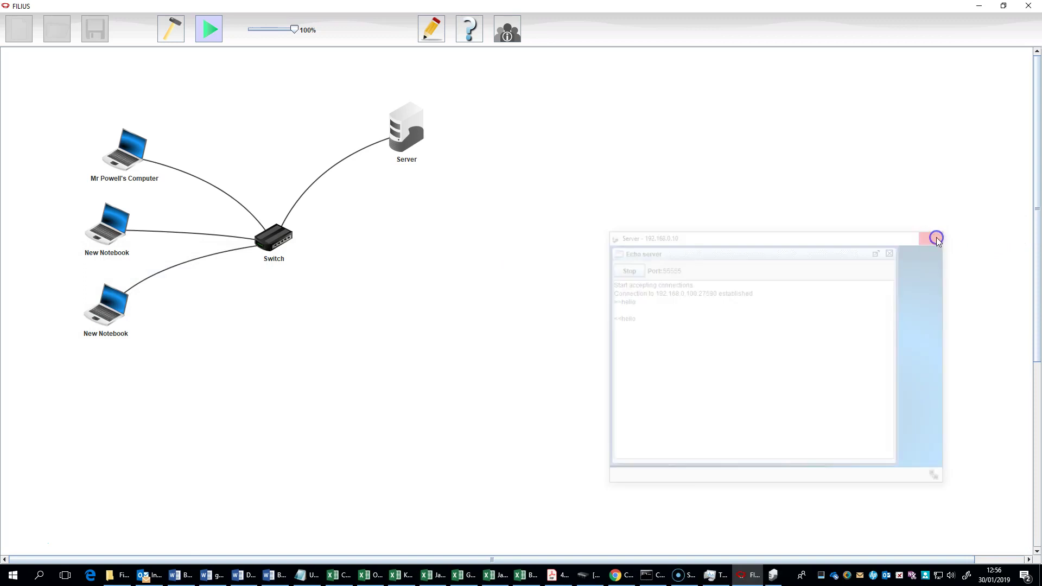